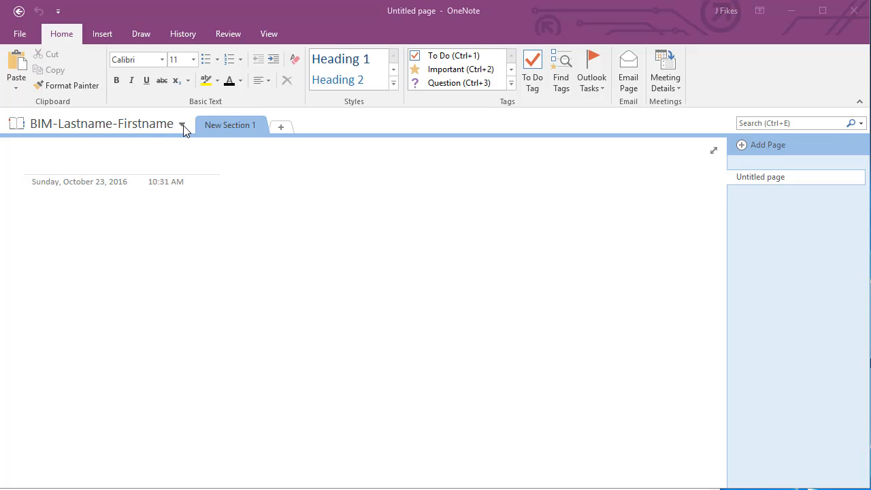
Step: Close the BIM, DIM, CM and PBM notebooks from the notebook list
left_click(182, 124)
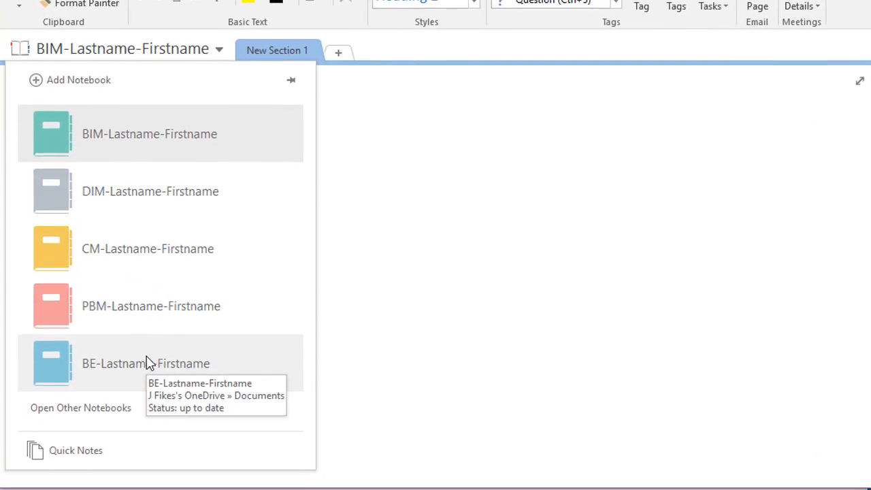
right_click(104, 120)
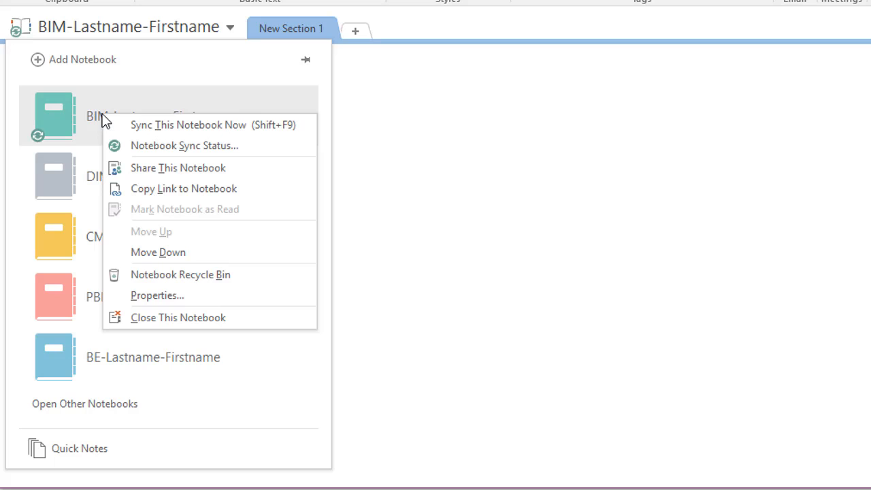
left_click(165, 317)
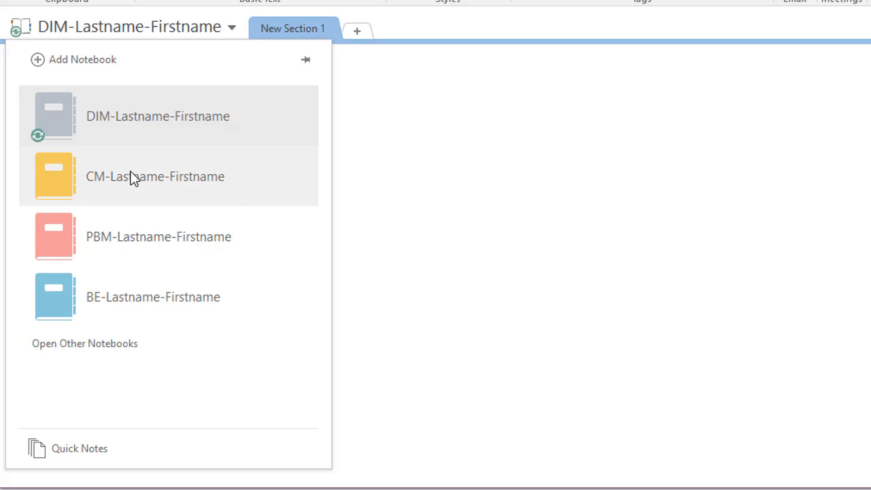
right_click(127, 120)
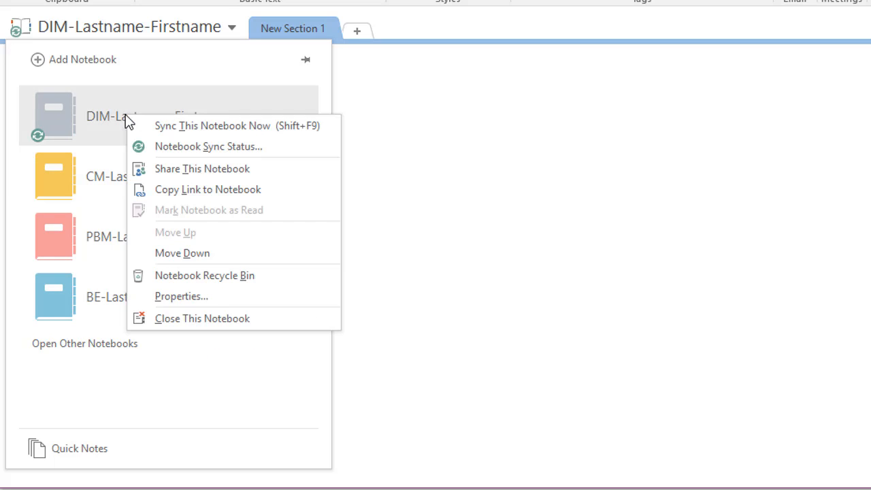
left_click(179, 320)
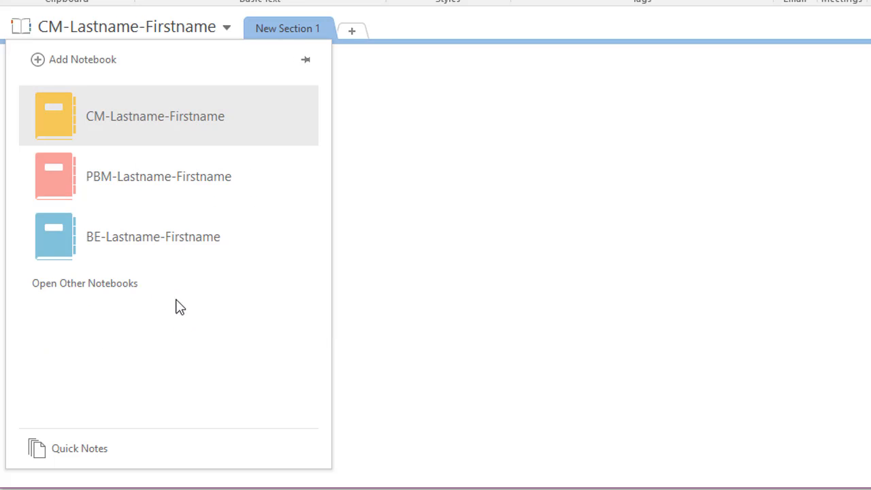
right_click(132, 120)
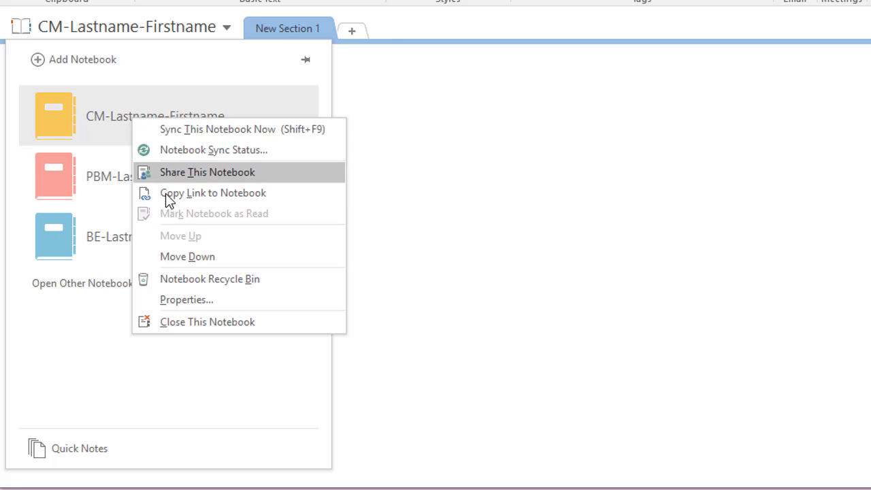
left_click(170, 322)
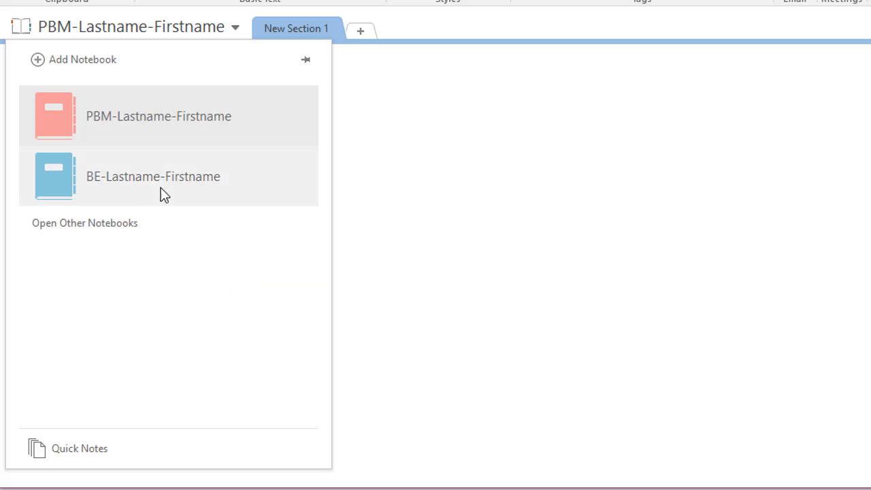
right_click(127, 121)
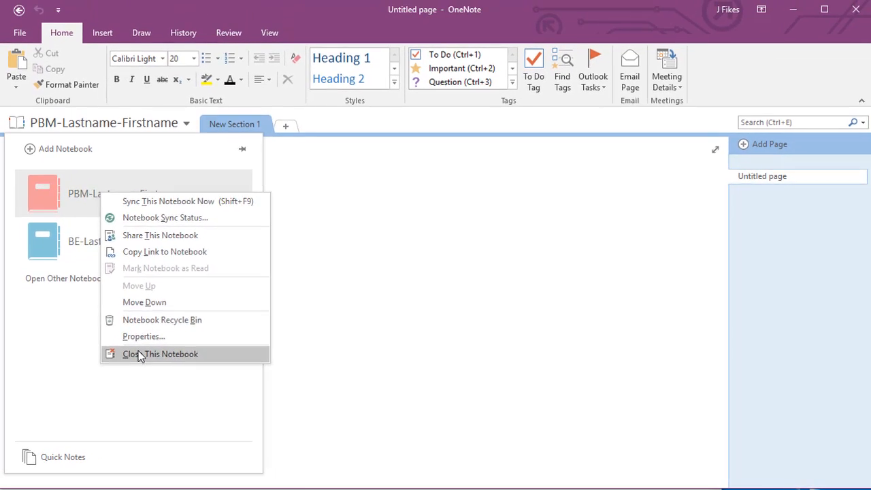
left_click(163, 331)
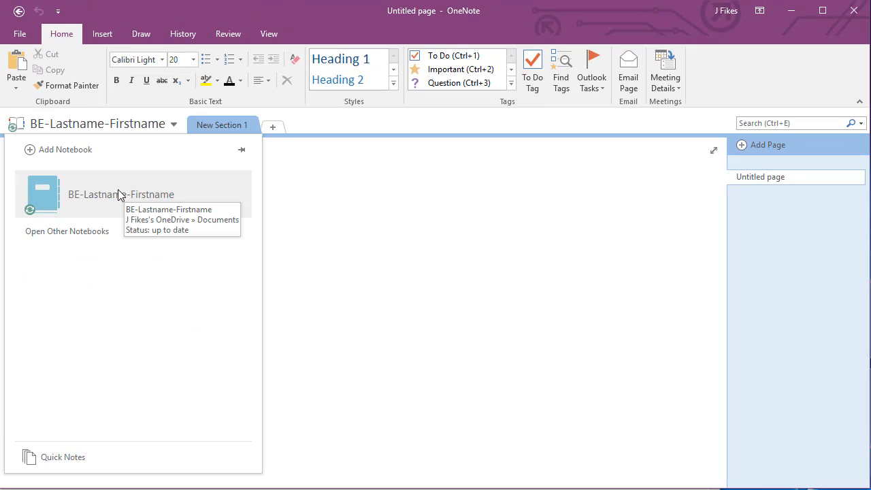
Step: Create a new OneDrive notebook named WT-2-Lastname-Firstname
left_click(71, 151)
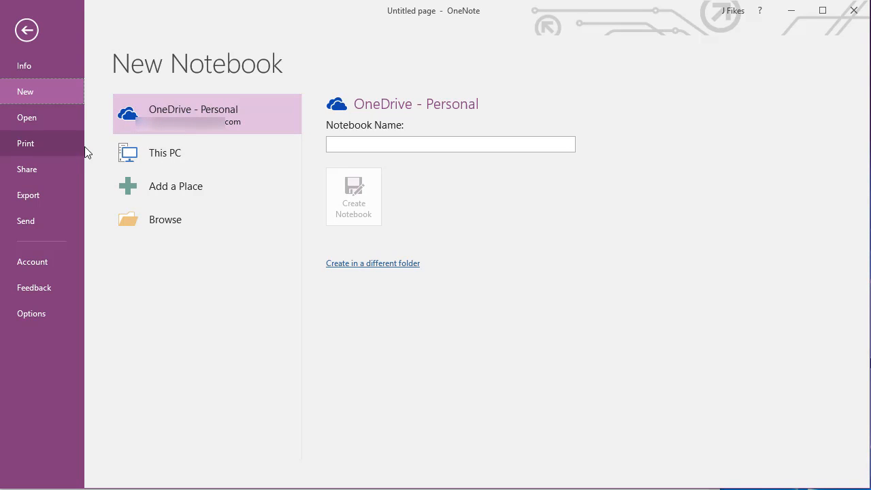
left_click(336, 145)
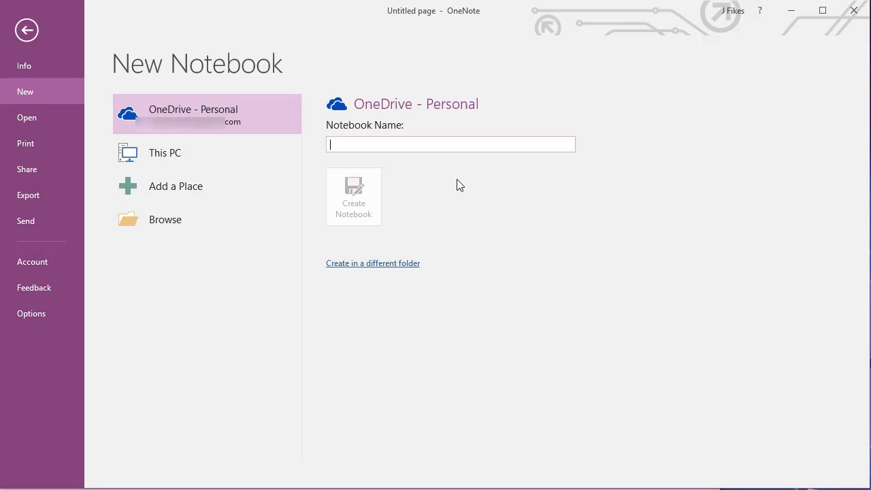
type("W")
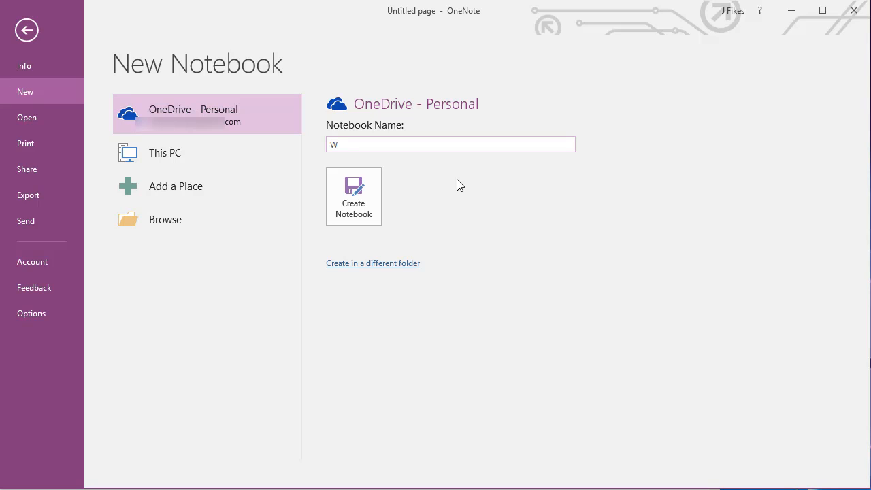
type("T-2-Lastname-Firstname")
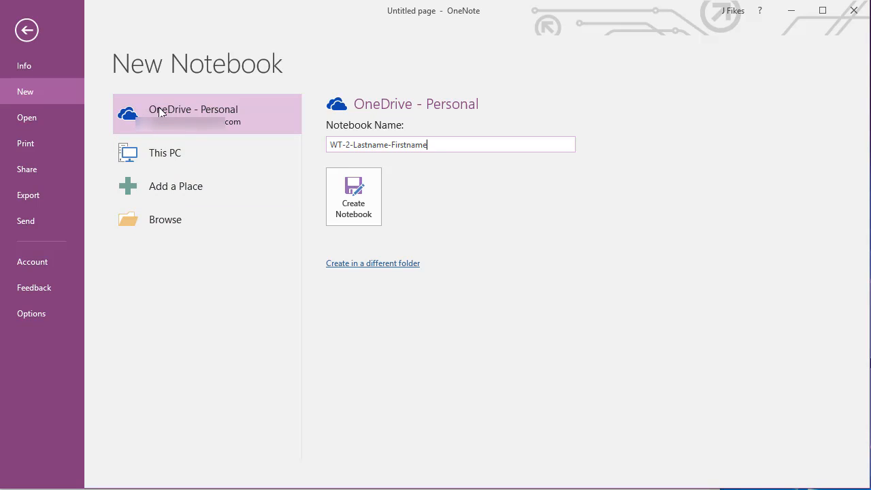
left_click(360, 206)
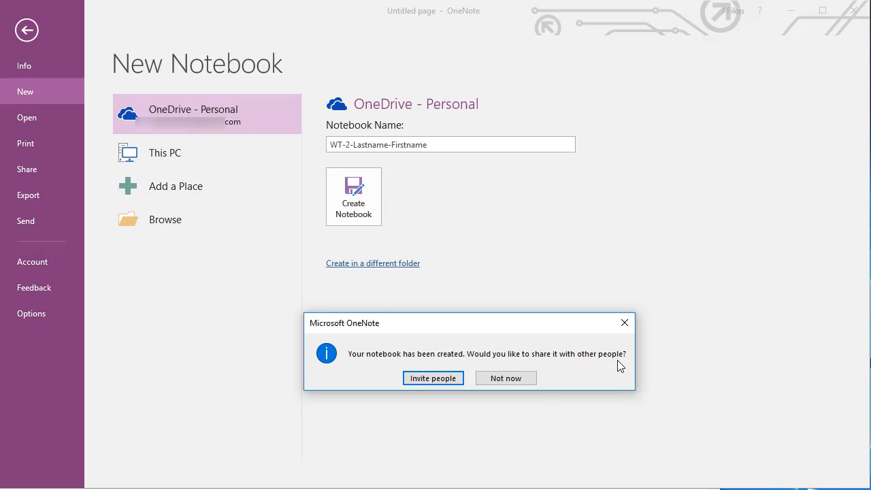
Step: Invite a person by e-mail address to edit the notebook, then return to its page
left_click(434, 379)
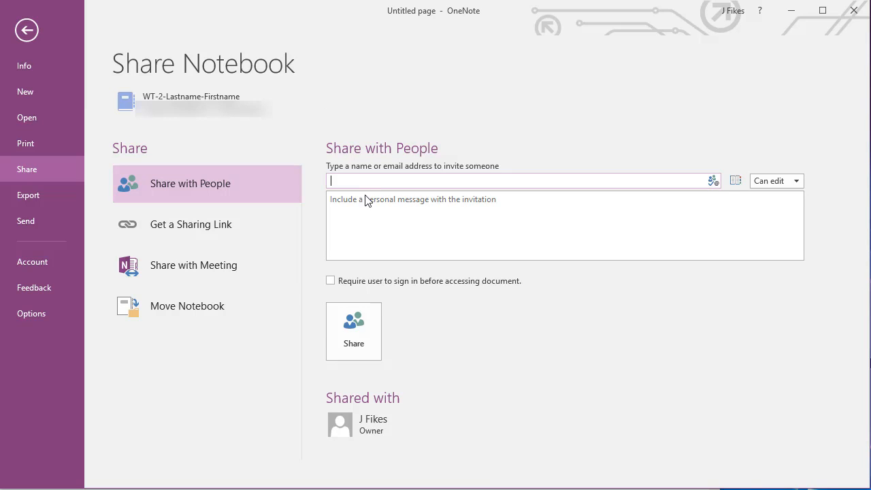
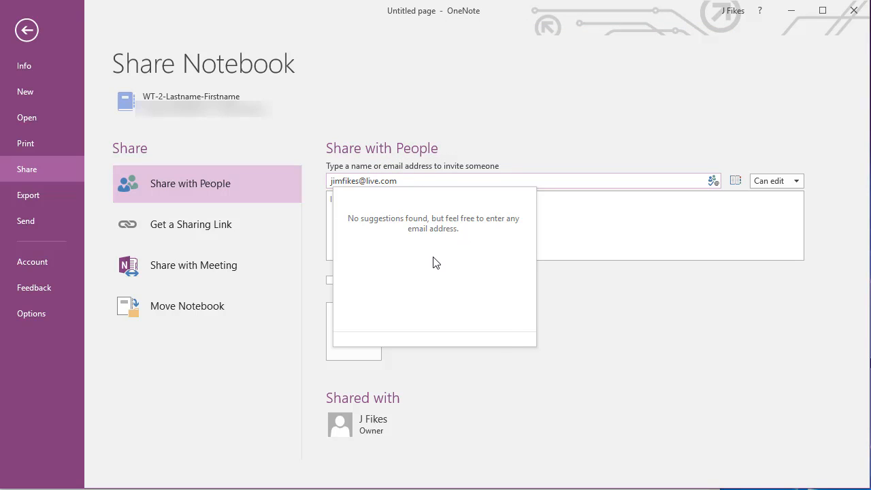
key("Tab")
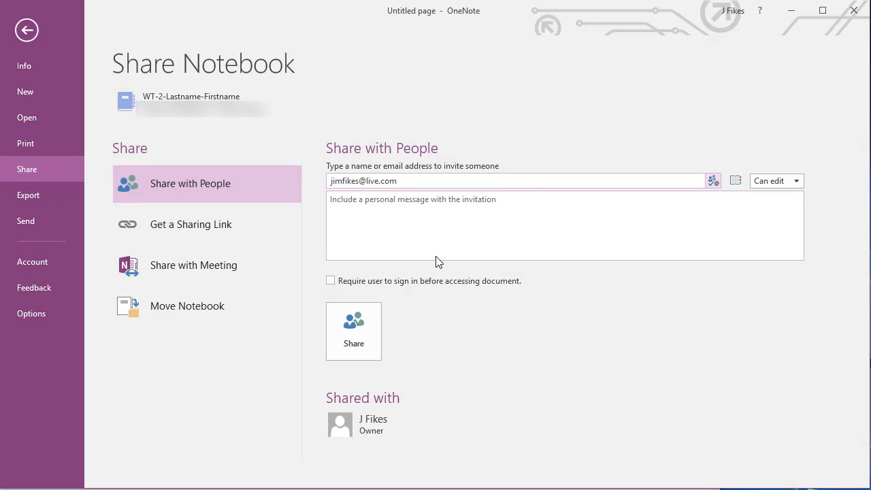
left_click(347, 339)
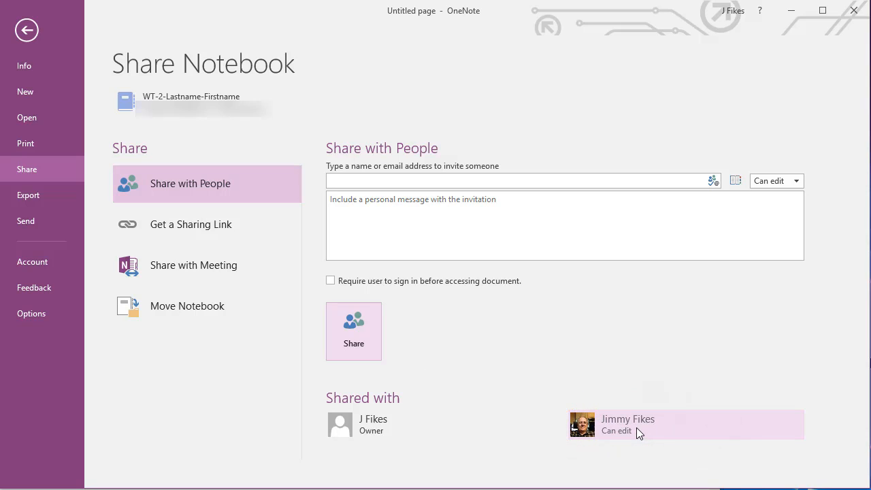
mouse_move(637, 428)
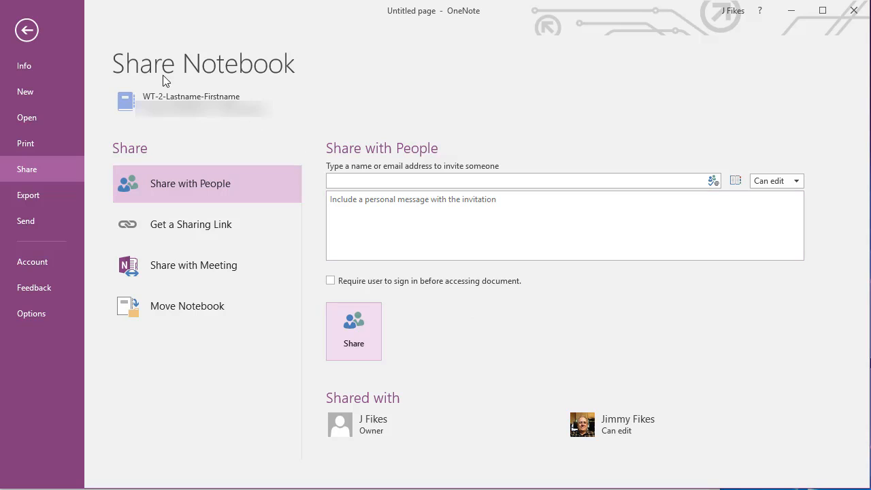
left_click(26, 30)
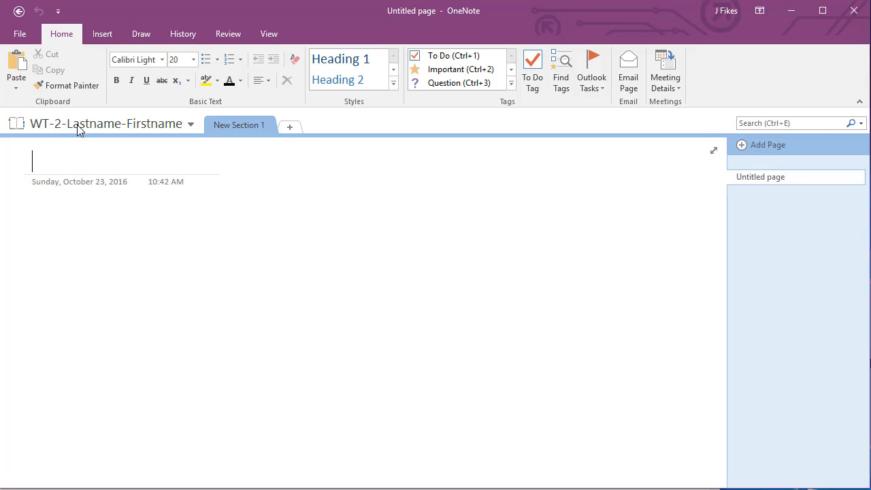
Step: Rename the New Section 1 section tab to About Me
right_click(234, 124)
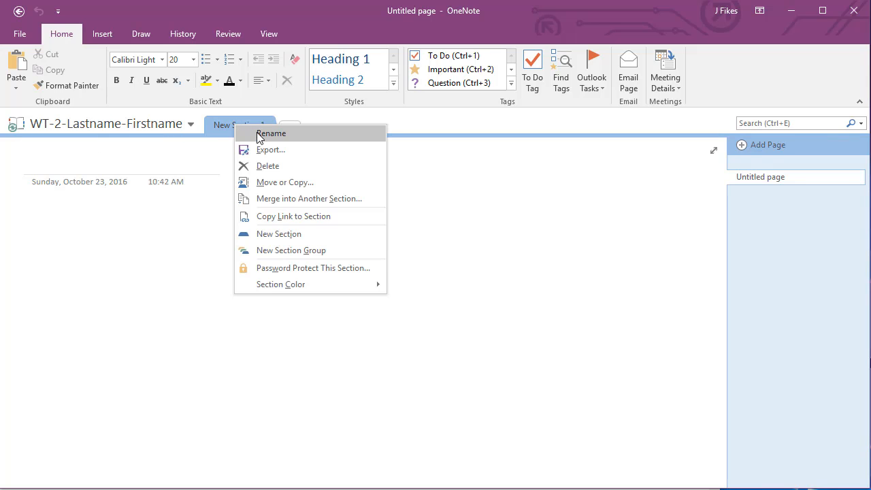
left_click(239, 131)
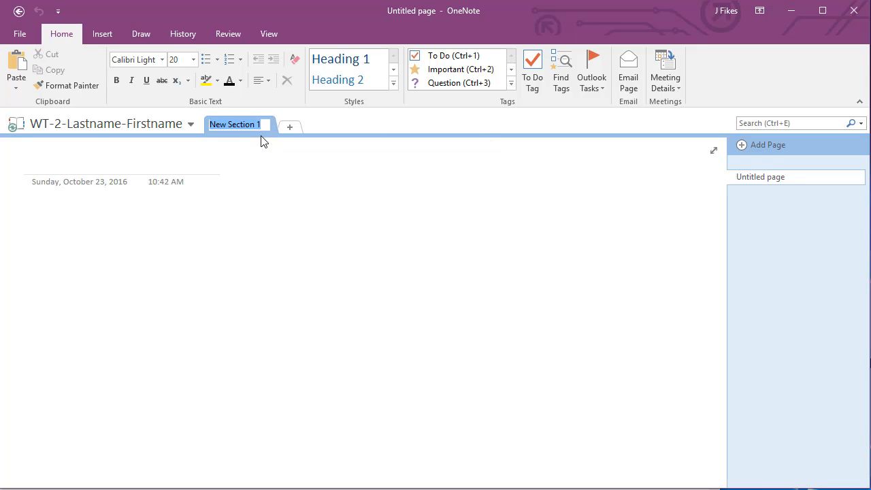
type("About Me")
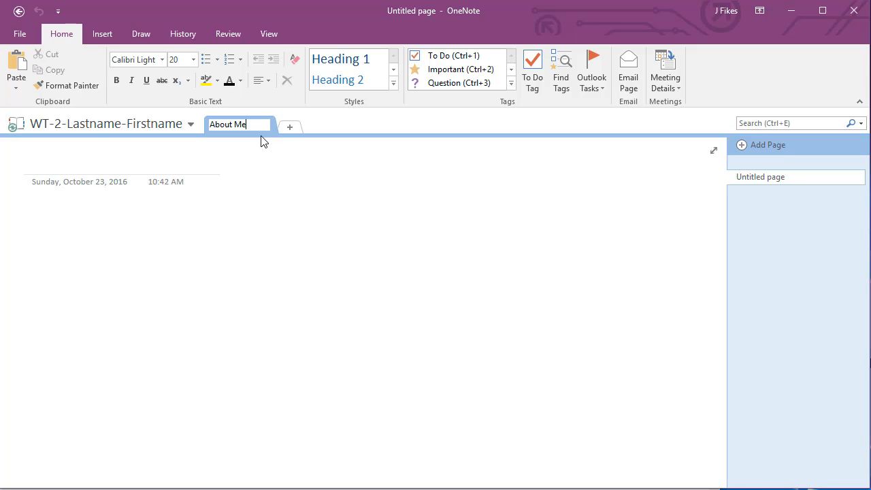
left_click(66, 164)
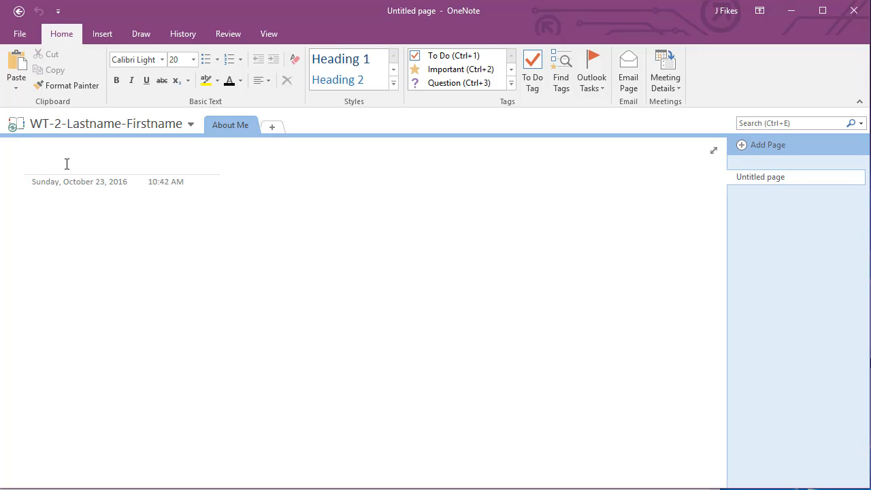
Step: Title the page Outlook and add a username table row with 'your outlook email address'
type("Outlook")
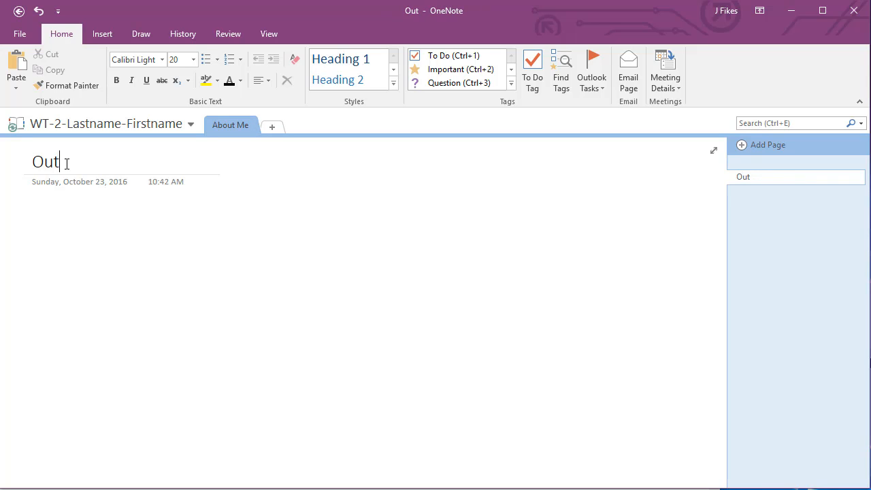
left_click(50, 227)
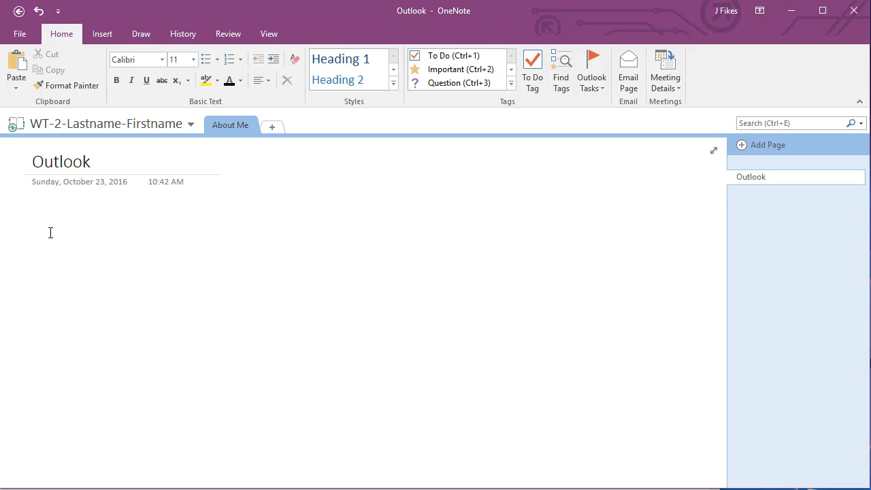
type("username")
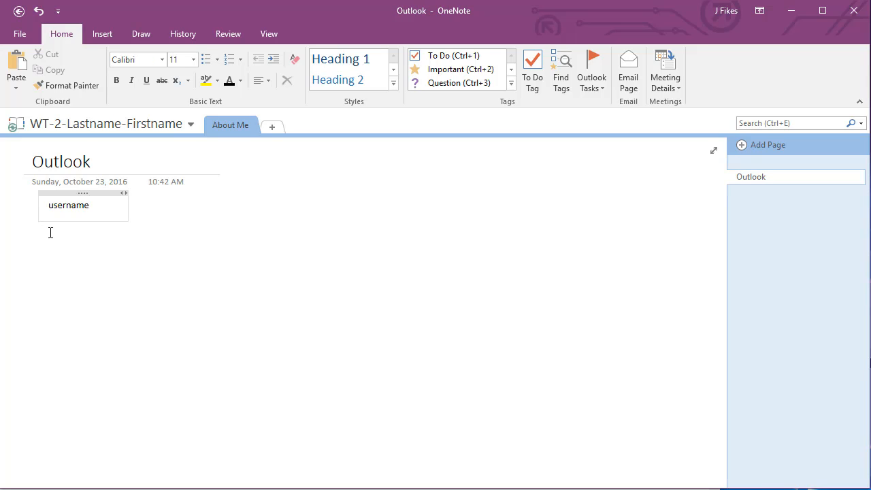
key("Tab")
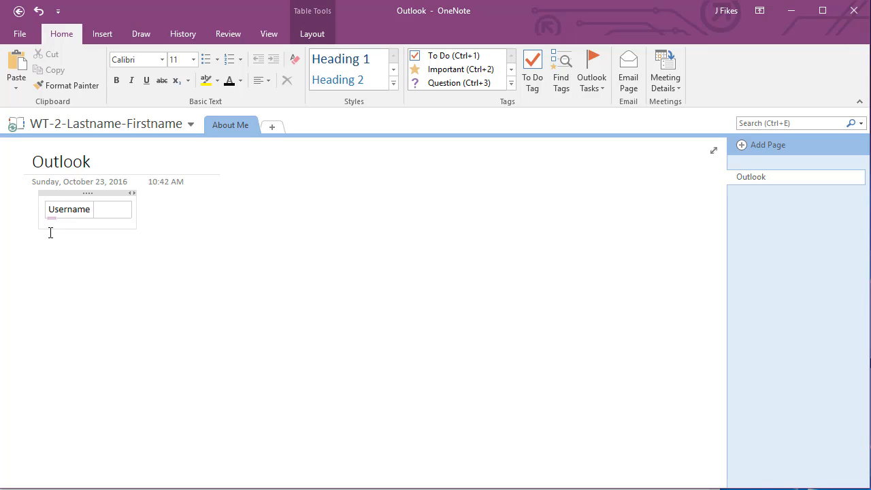
type("your outlook")
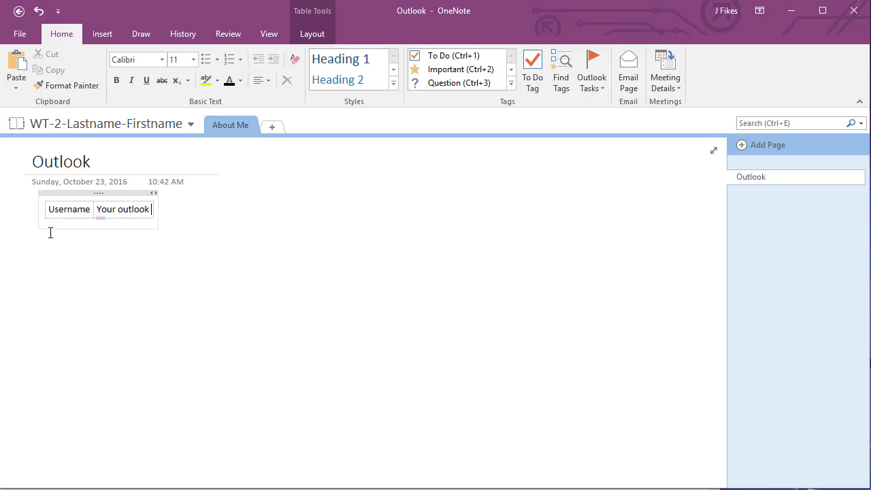
type(" email addre")
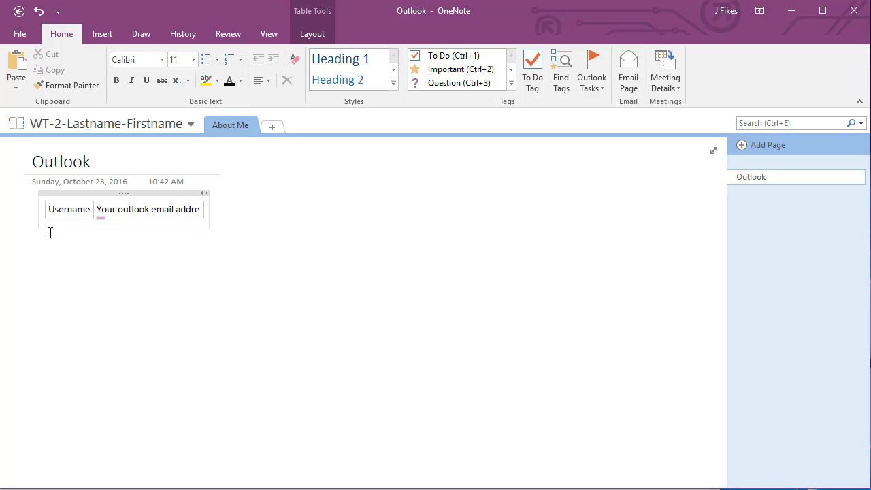
type("ss")
key("Tab")
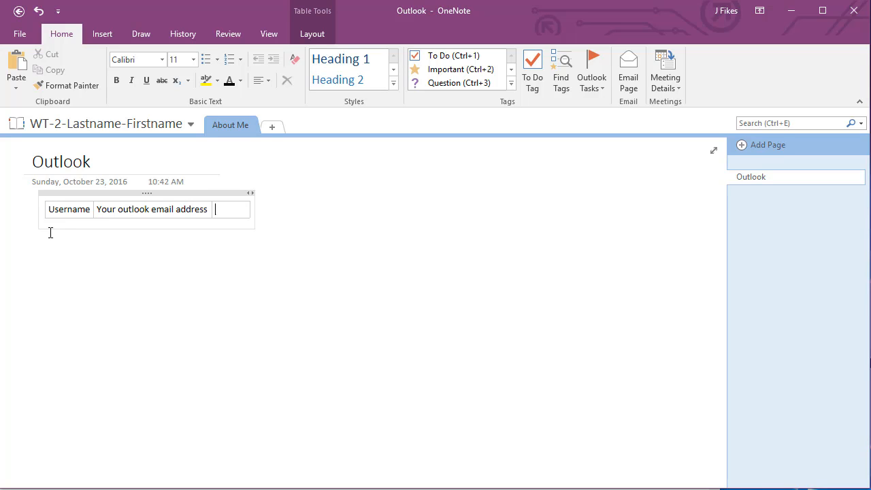
key("ctrl+z")
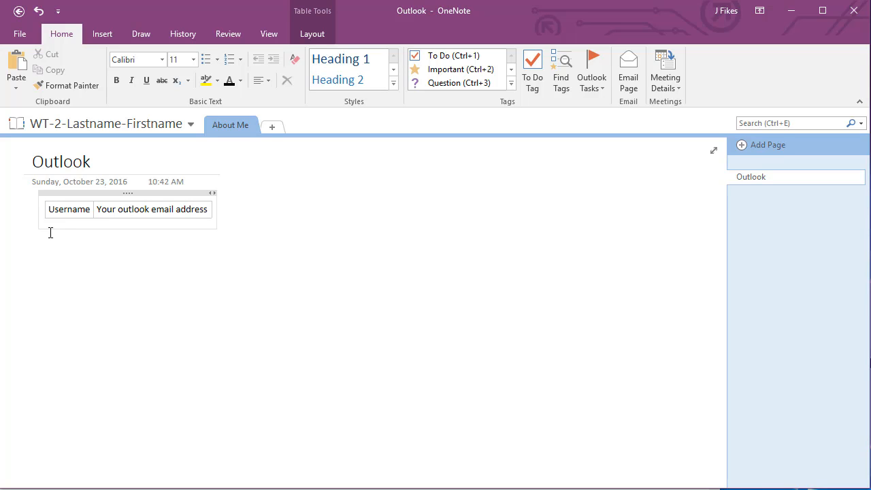
Step: Add a password row reading 'Your password goes here' to the table
left_click(51, 233)
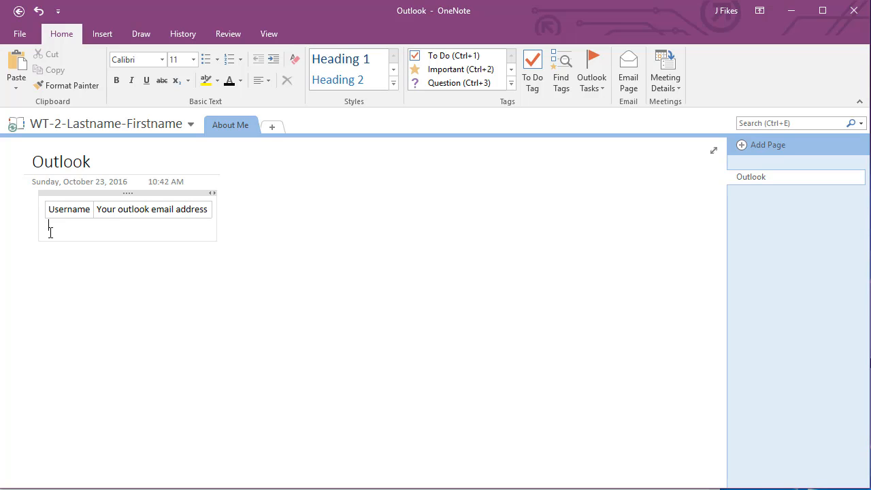
type("password")
key("Tab")
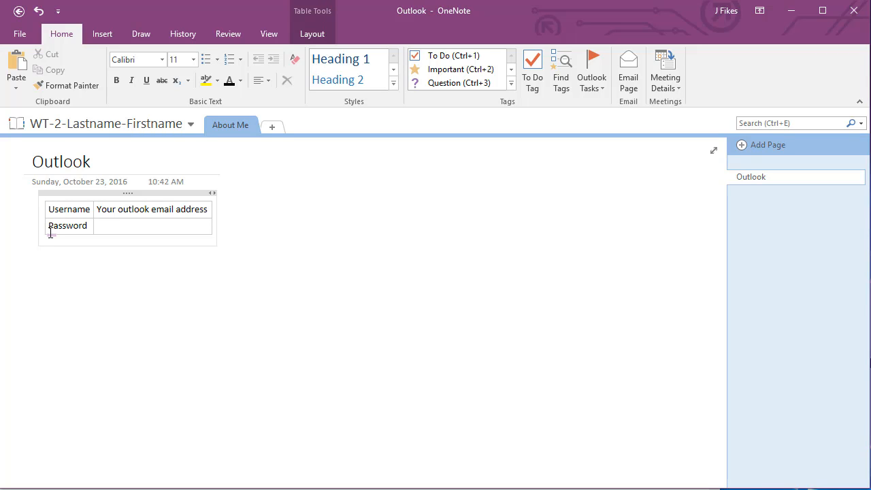
type("Your password goes here")
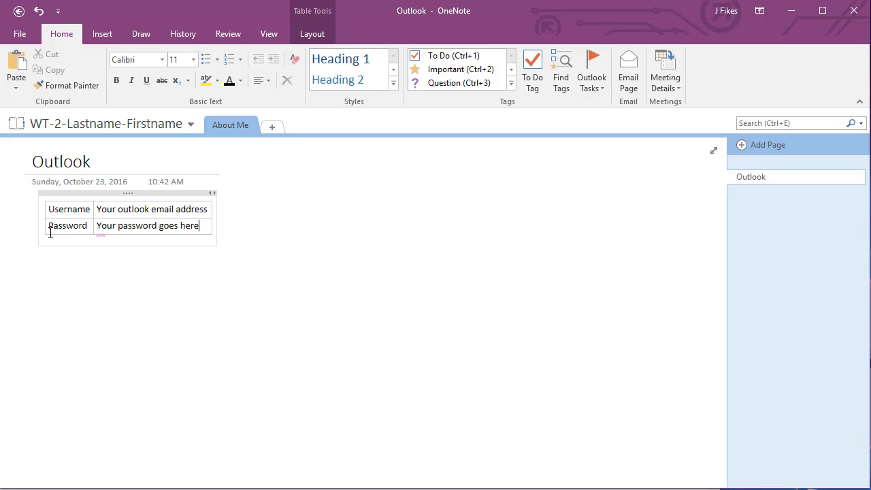
left_click(489, 241)
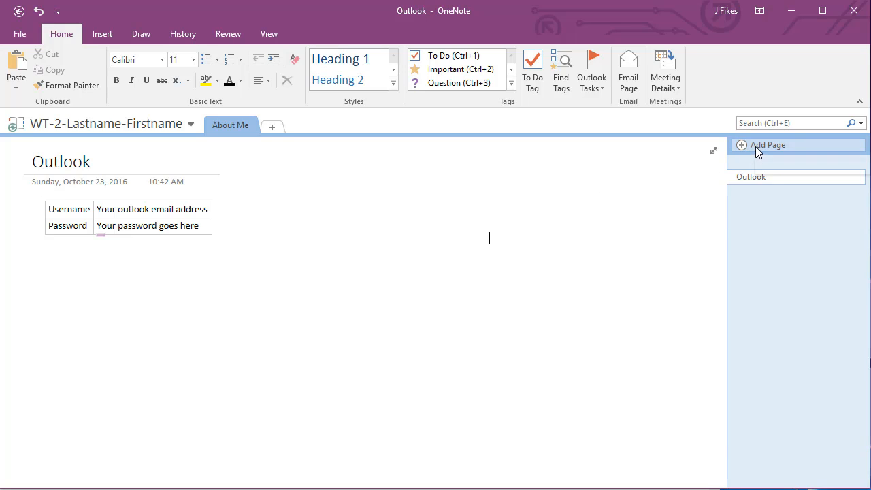
Step: Add a page titled Schoology with a username table row holding 'username'
left_click(755, 147)
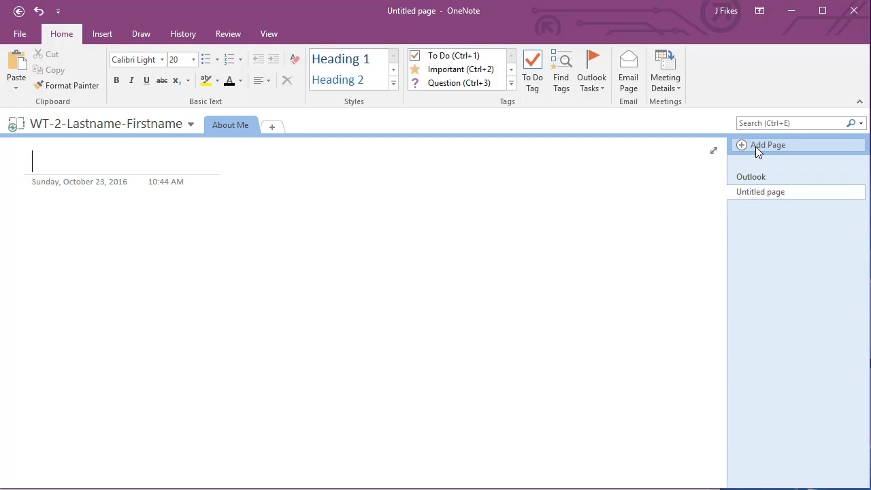
type("Schoo")
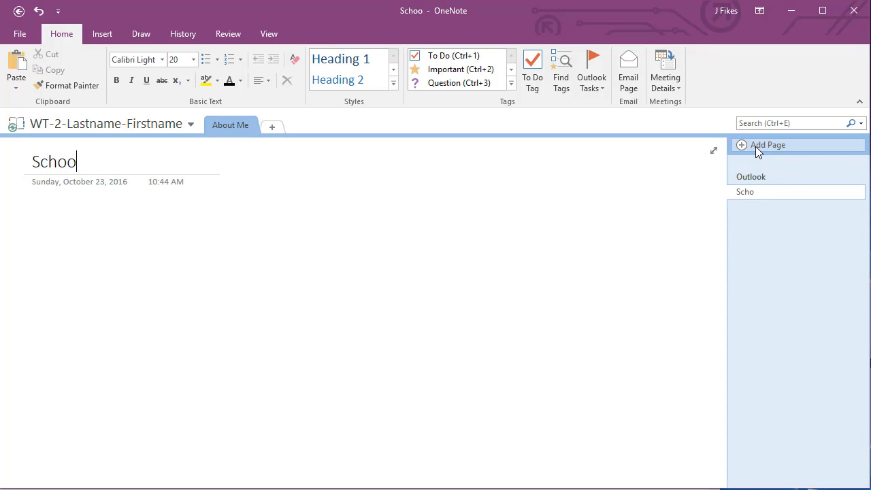
type("logy")
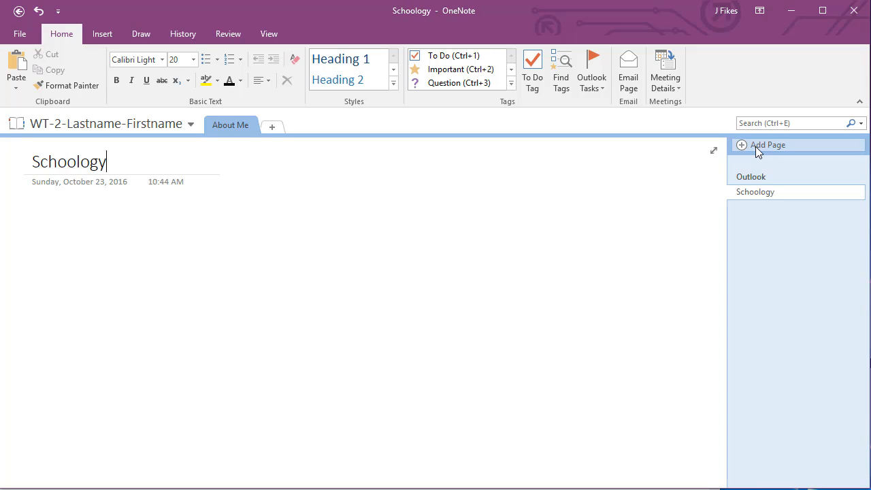
left_click(37, 215)
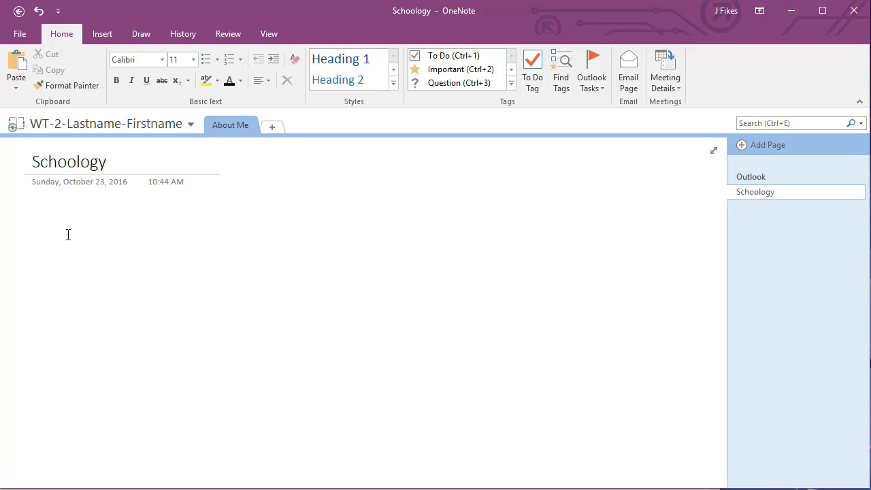
type("username")
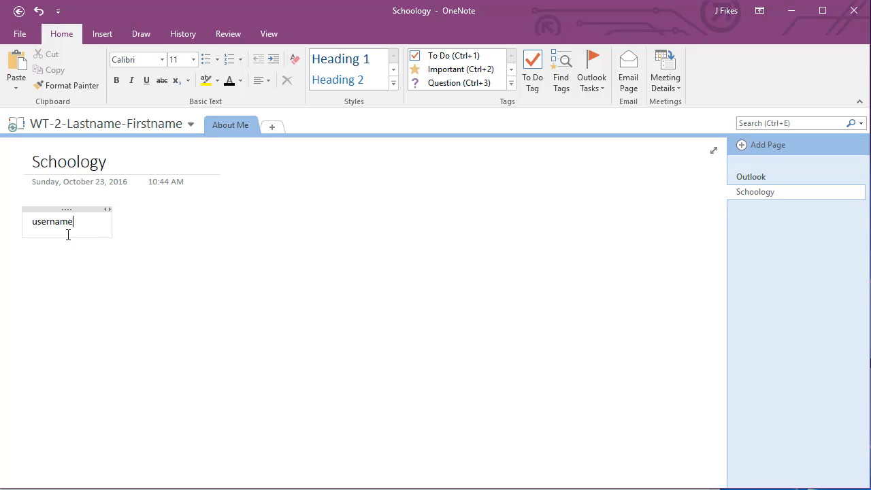
key("Tab")
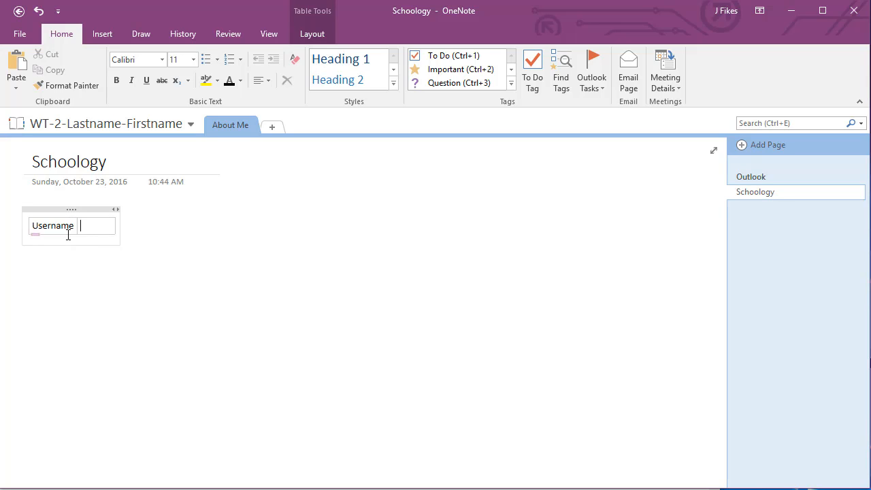
type("username")
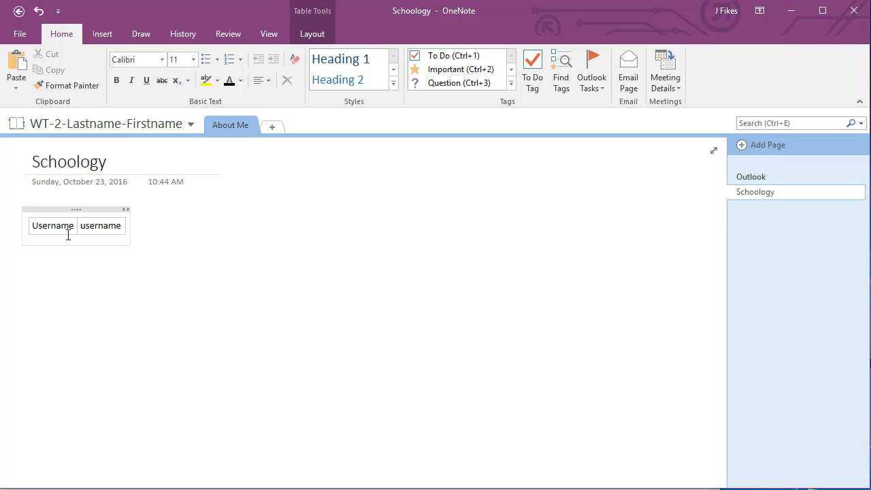
Step: Add a password row with a password placeholder to the Schoology table
key("Return")
key("Return")
type("pa")
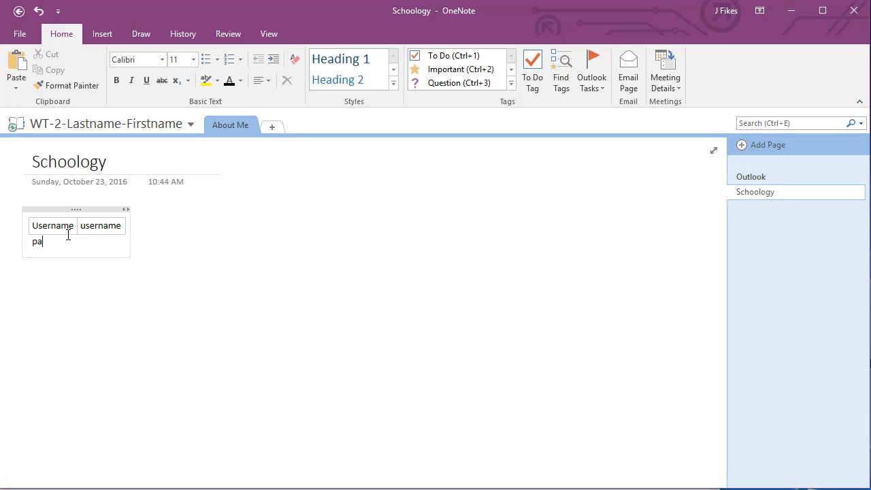
type("ssword")
key("Tab")
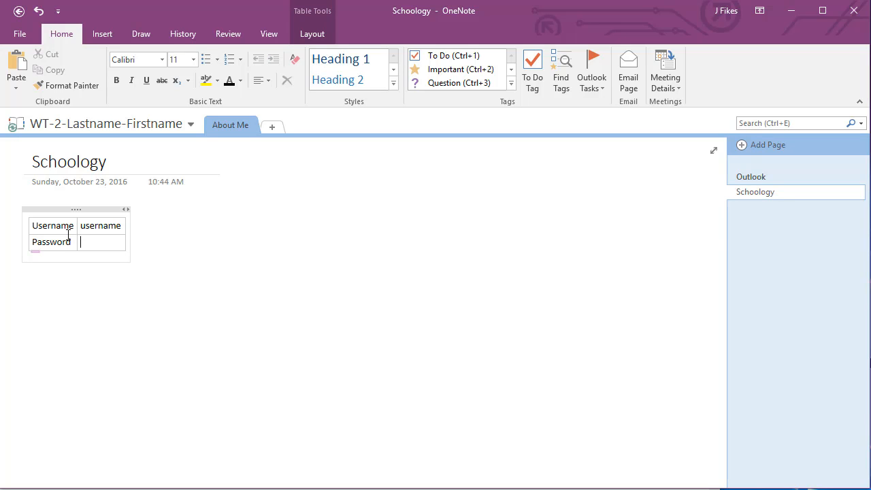
type("u")
type("assword")
left_click(195, 287)
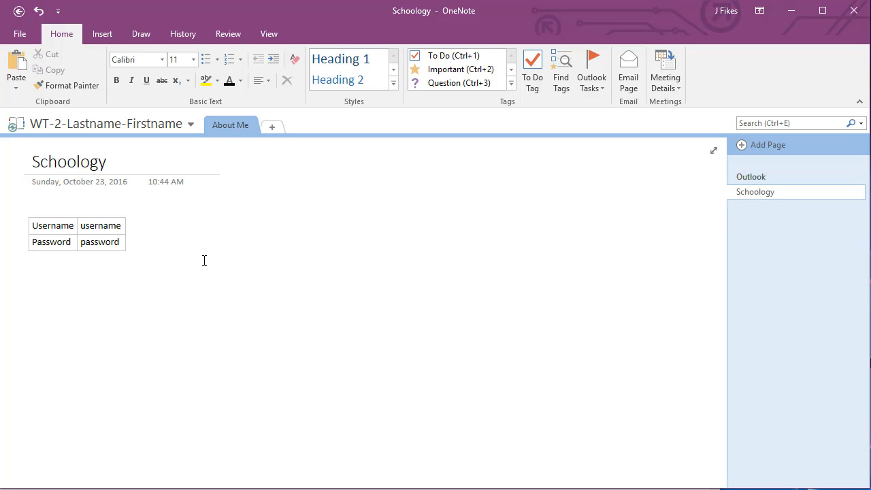
Step: Add a Typing Speed section whose first page is titled 'All typing speed tests'
left_click(269, 128)
type("T")
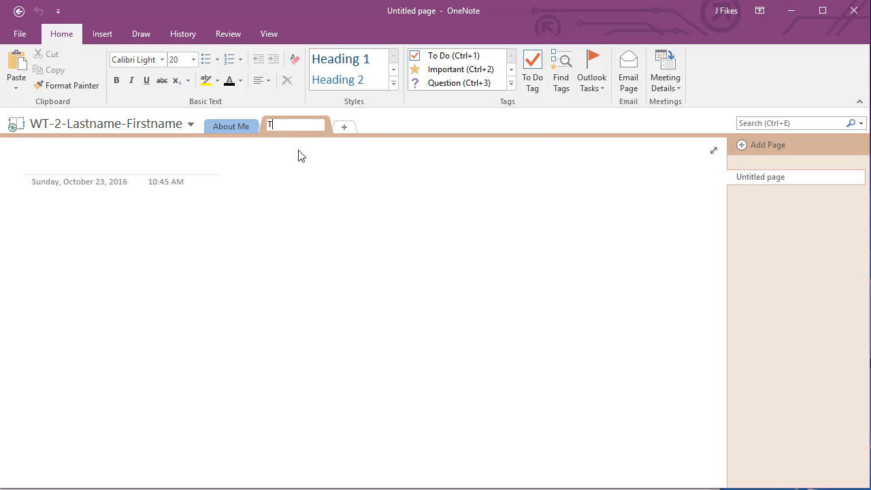
type("yping Speed")
key("Return")
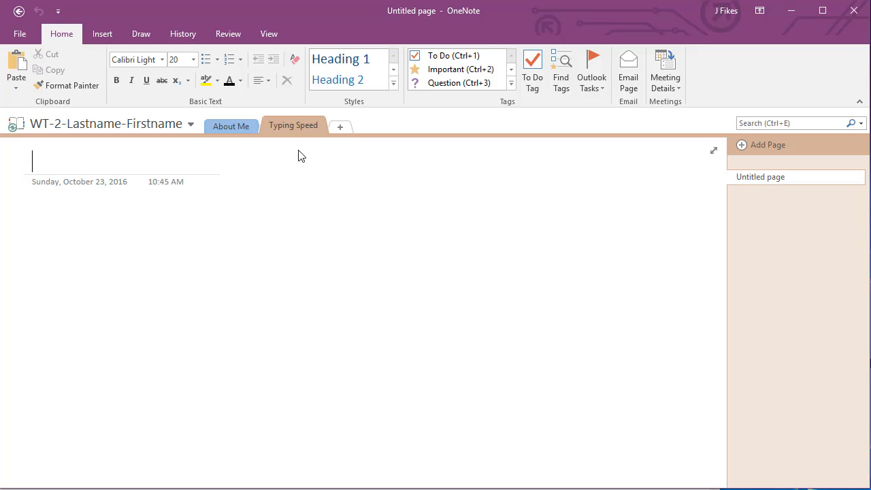
type("All ")
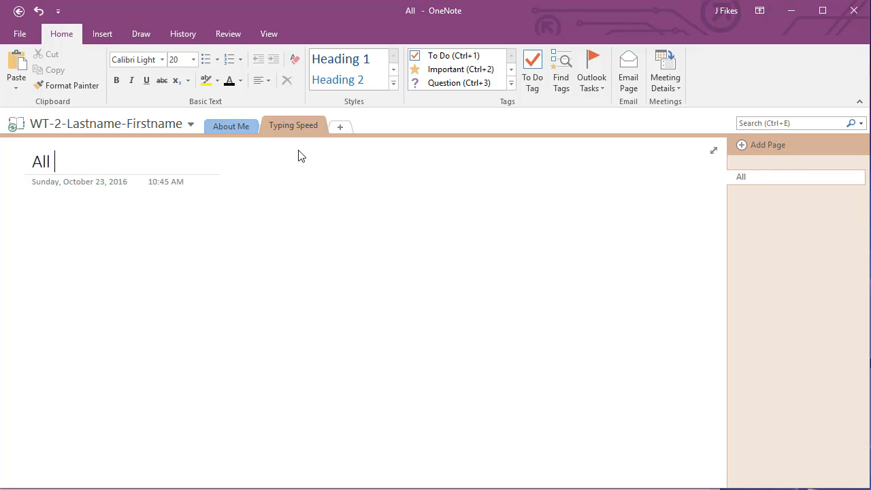
type("typing s")
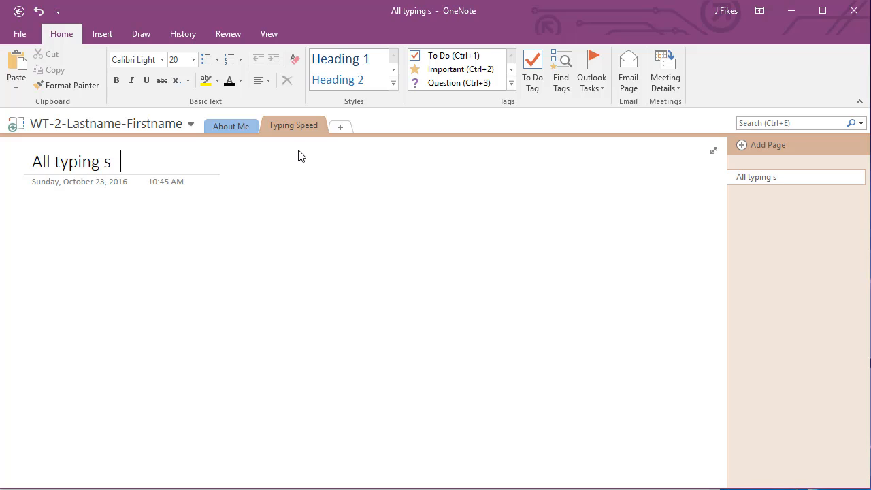
type("peed tests")
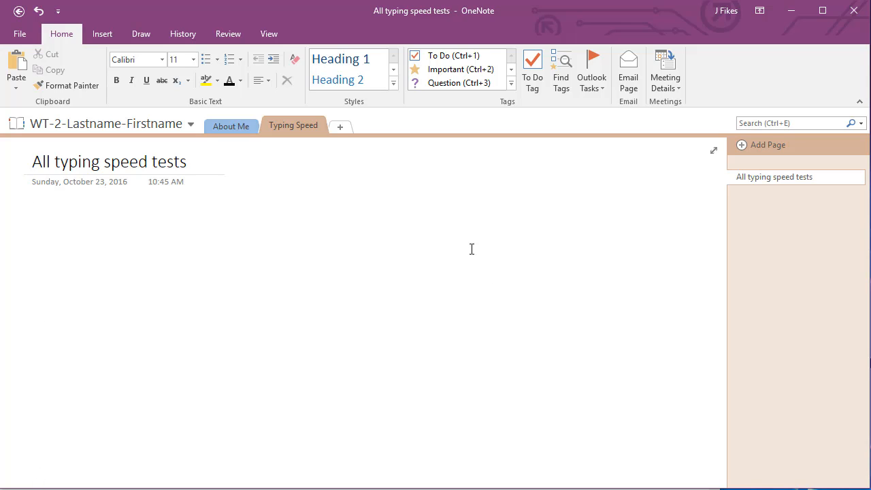
left_click(489, 271)
left_click(34, 228)
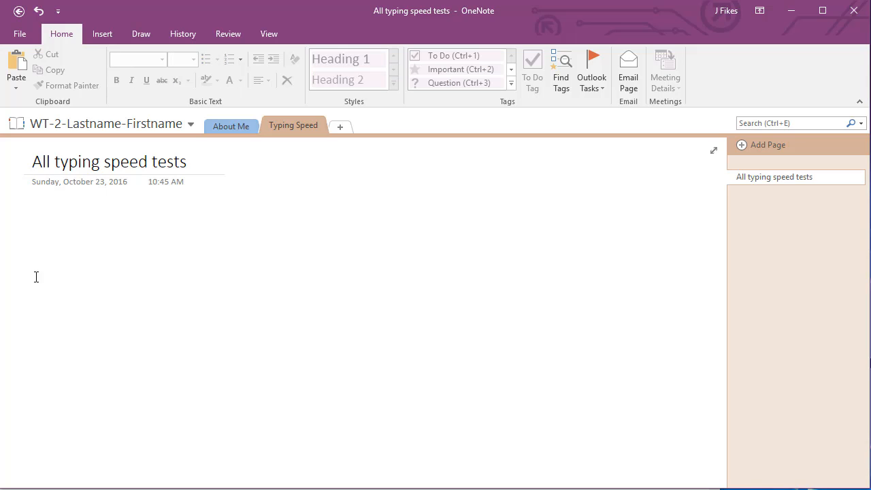
left_click_drag(35, 277, 35, 326)
left_click_drag(32, 357, 44, 435)
left_click(82, 415)
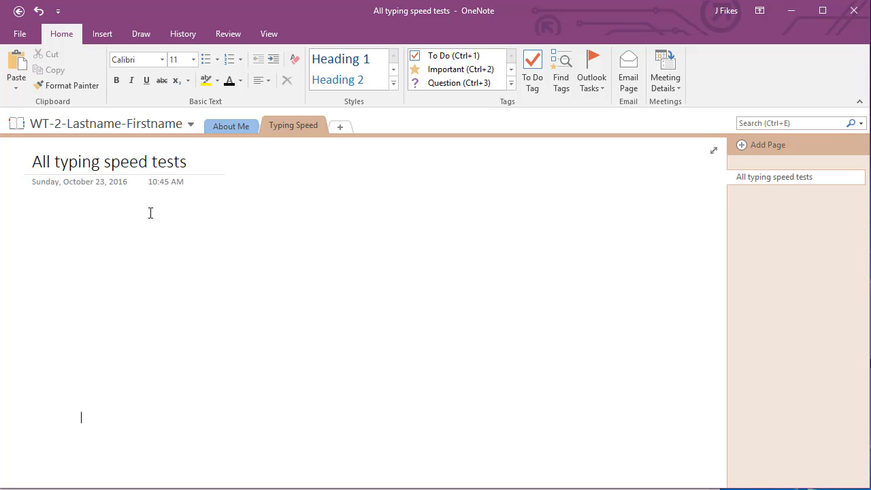
Step: Add a Unit 9 section with its first page titled 'Oct 24'
left_click(342, 128)
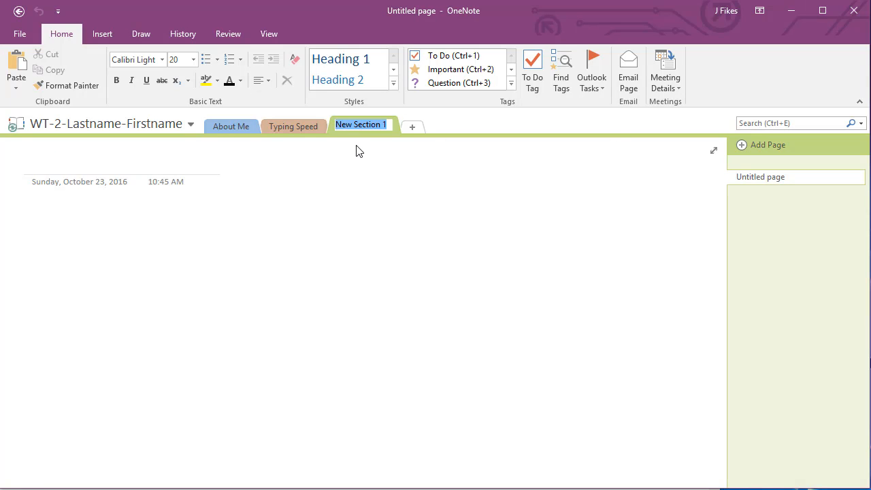
type("Unit 9")
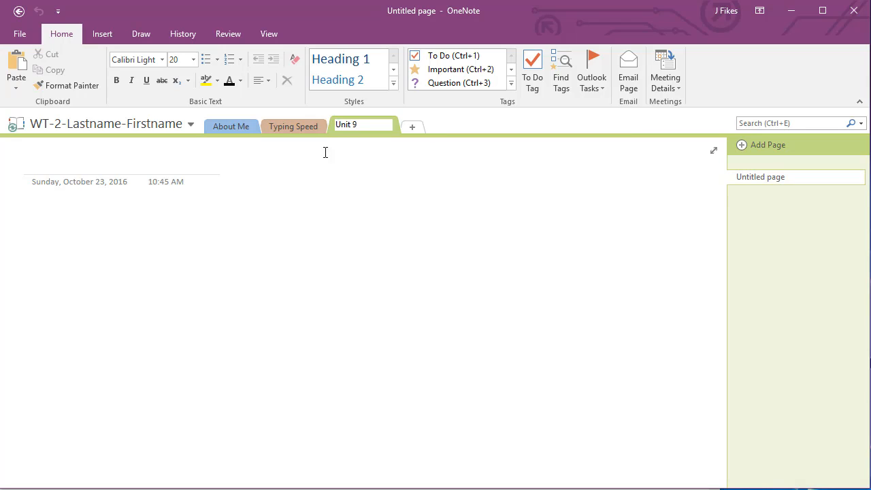
left_click(37, 158)
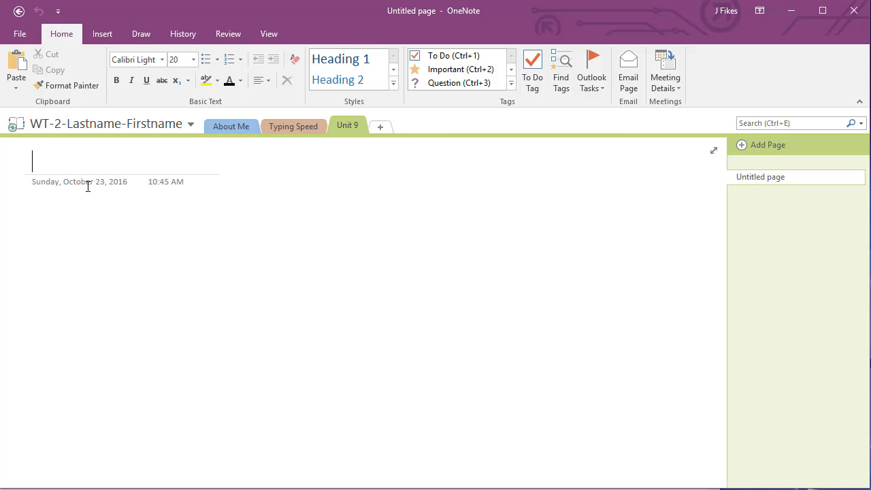
type("Oct")
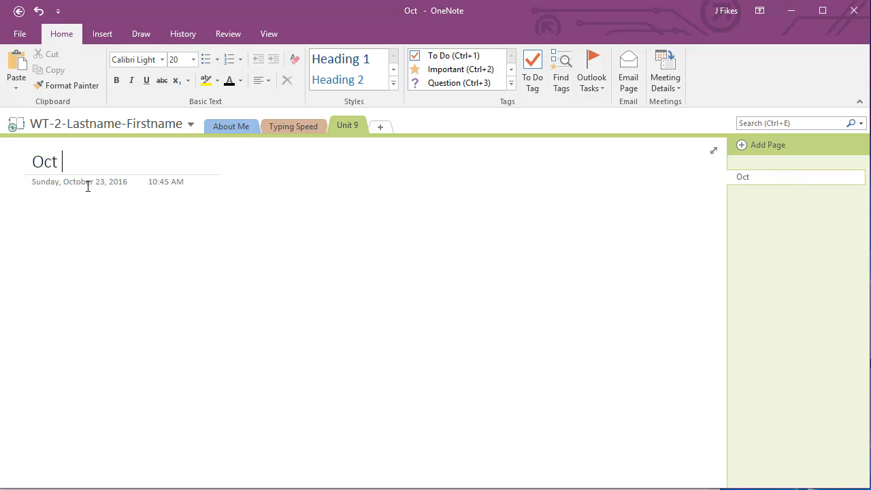
type(" 24")
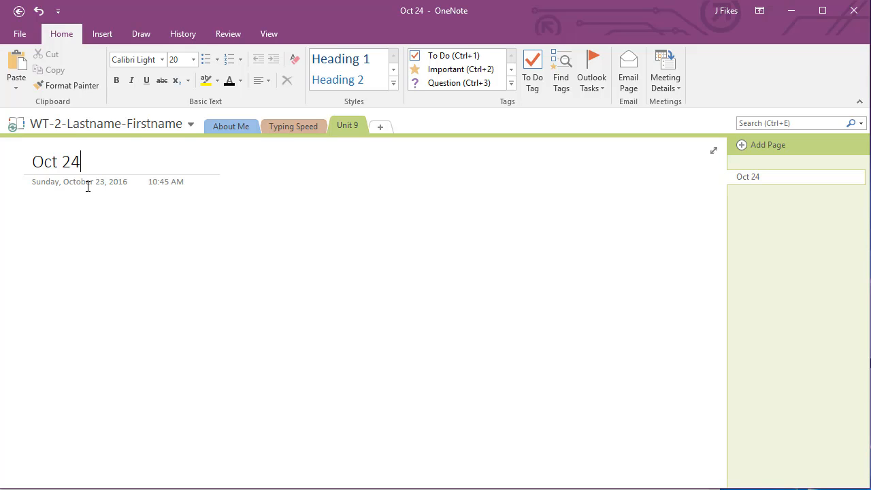
key("Return")
left_click_drag(35, 208, 34, 458)
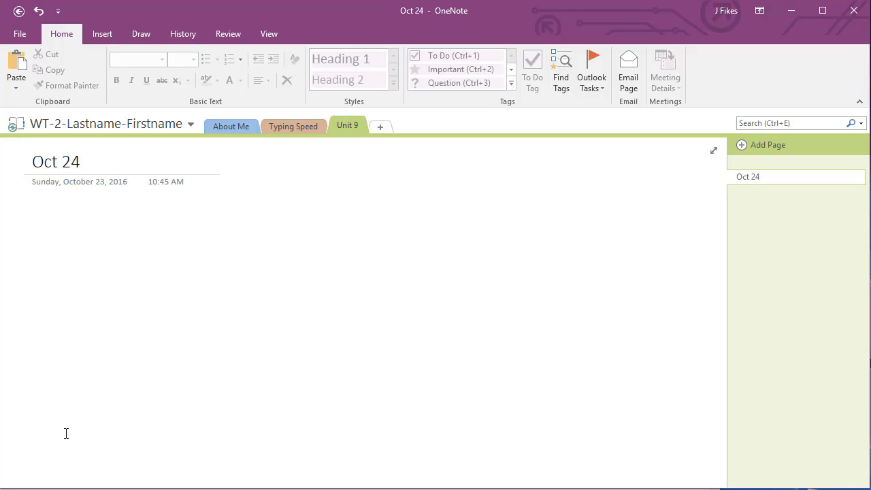
Step: Type three scratch notes, asdasd, asdfasdf and asdf, at different spots on the page
left_click(57, 227)
type("asdasd")
left_click(249, 273)
type("asdfasdf")
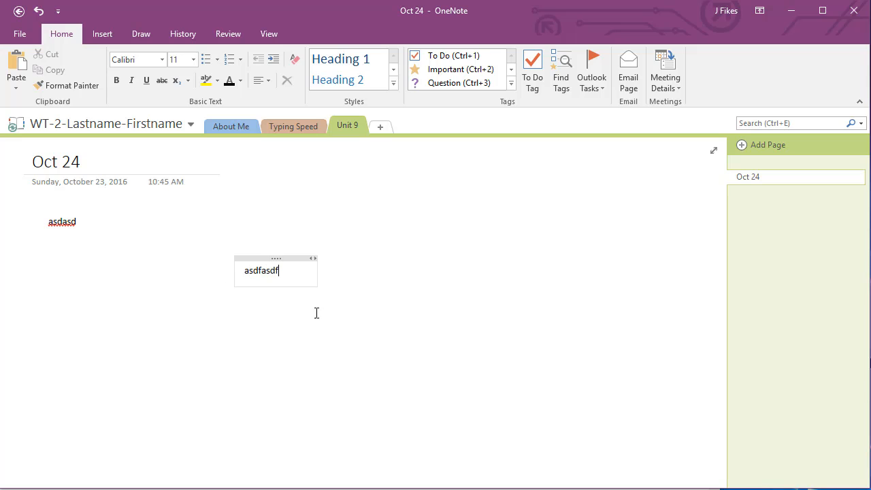
left_click(435, 331)
type("asdf")
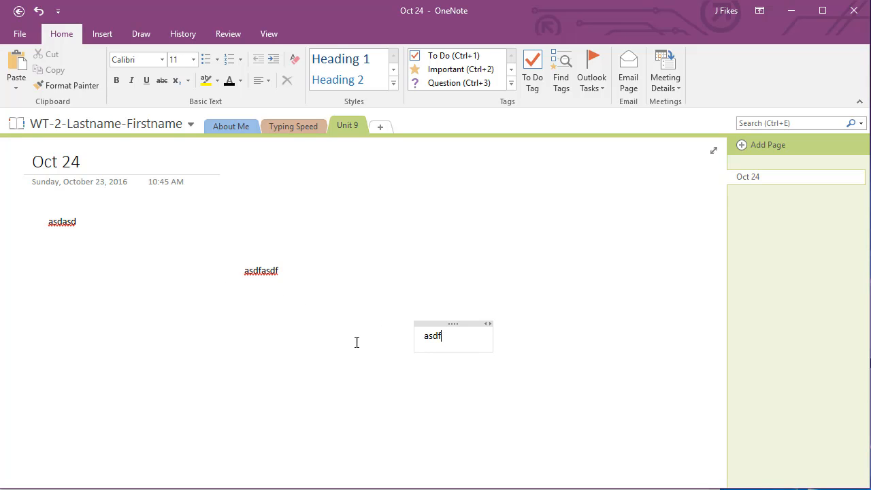
Step: Drag the asdfasdf and asdf notes to the left margin into one column
left_click_drag(251, 258, 52, 269)
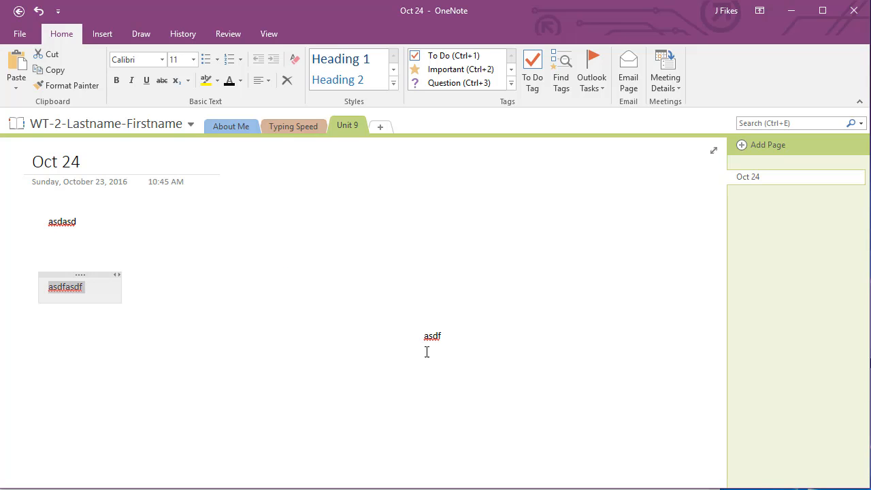
left_click_drag(455, 325, 75, 336)
left_click(129, 315)
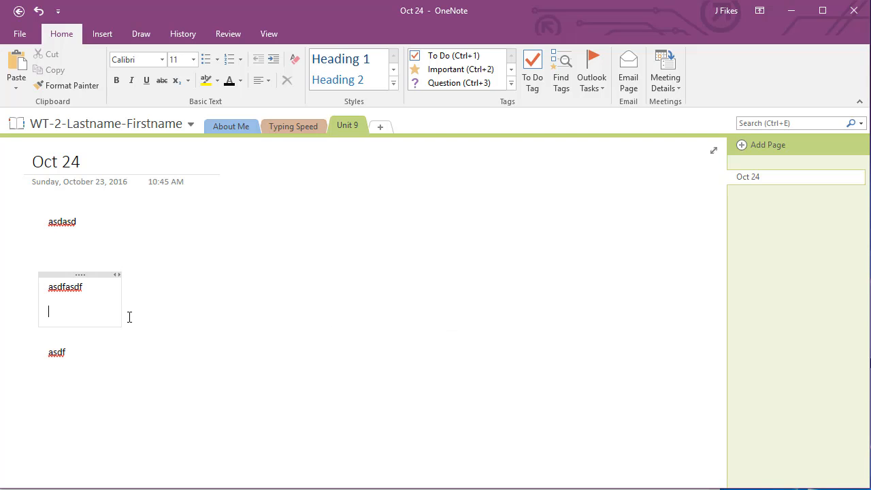